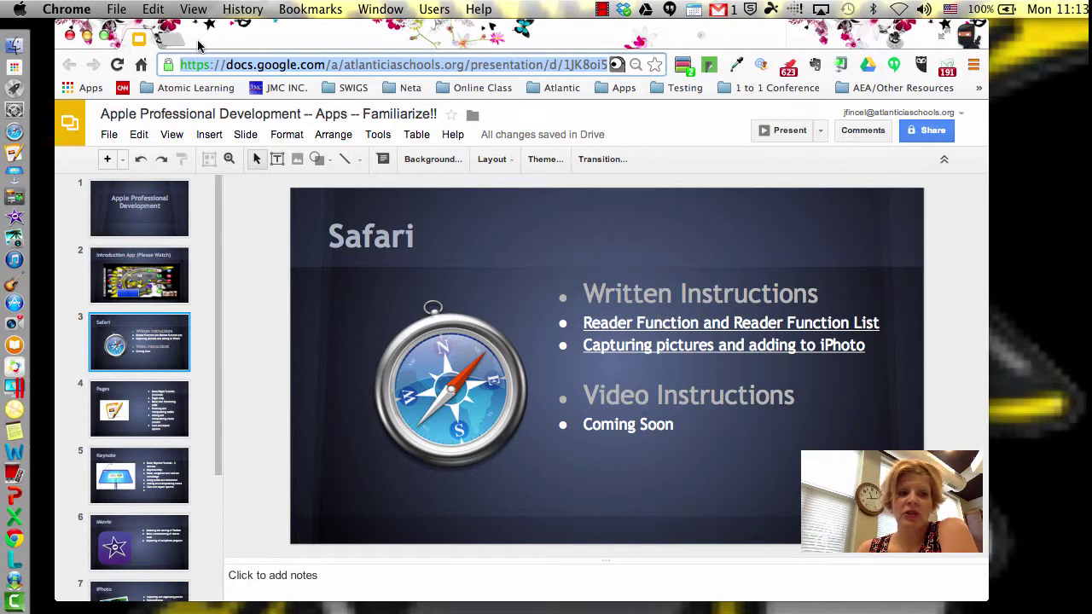
# - Go to atlanticiaschools.org and open its 1 to 1 Initiative quick link
pyautogui.click(16, 132)
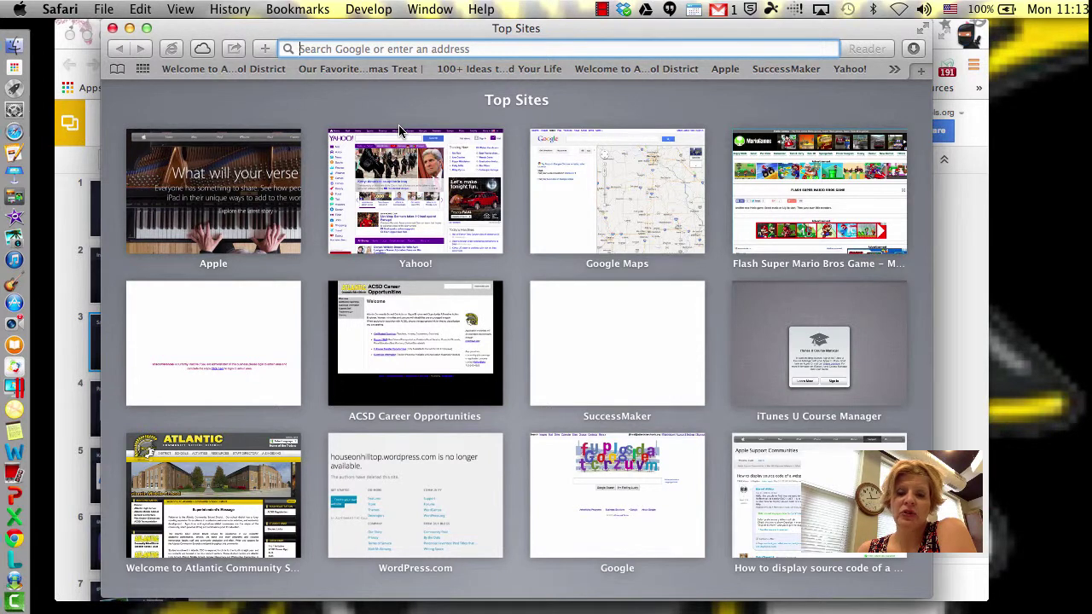
pyautogui.write('appl')
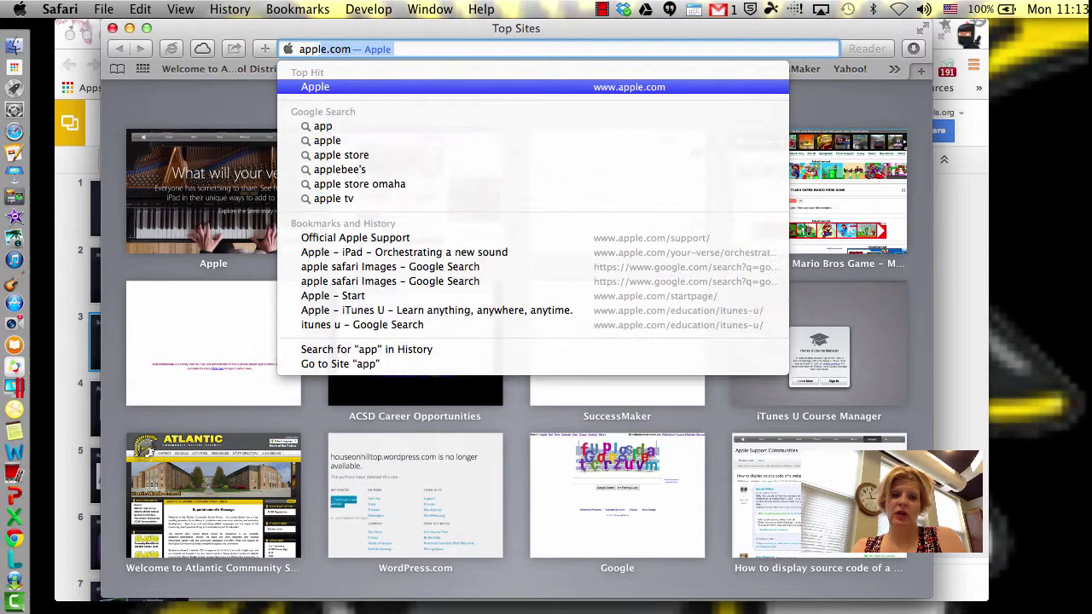
pyautogui.press('BackSpace')
pyautogui.press('BackSpace')
pyautogui.press('BackSpace')
pyautogui.write('tlanticiaschools.org')
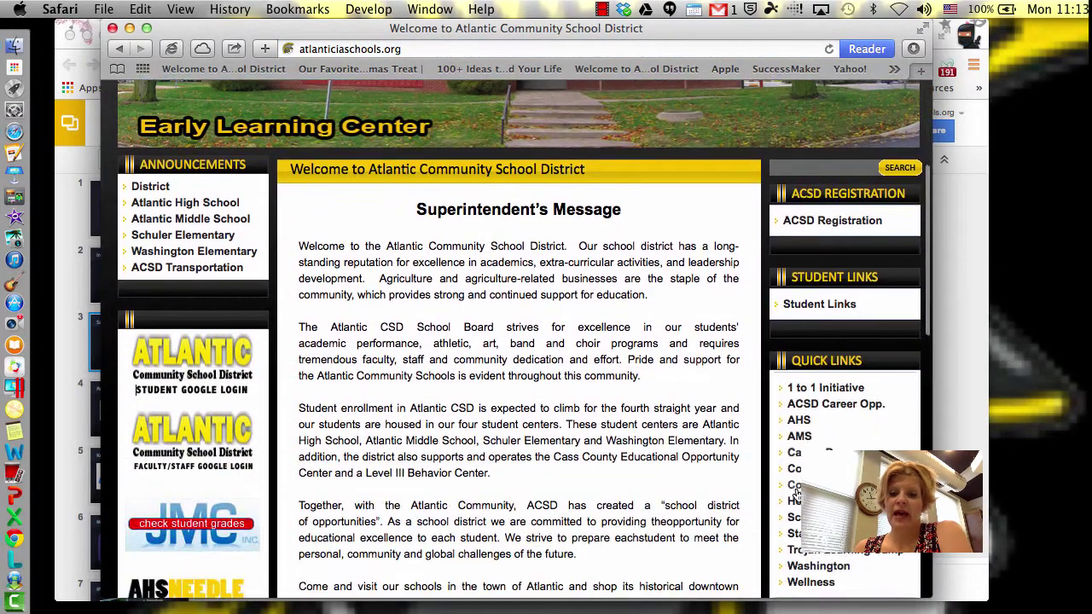
pyautogui.click(829, 389)
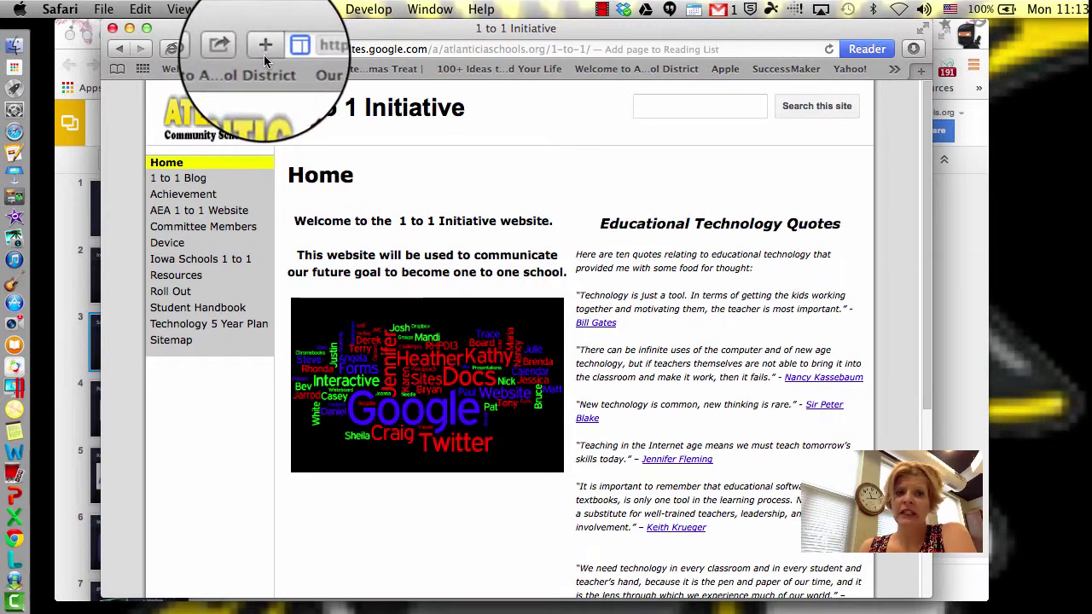
# - Save the 1 to 1 Initiative home page to the Reading List, check it in the sidebar, then hide the sidebar
pyautogui.click(265, 50)
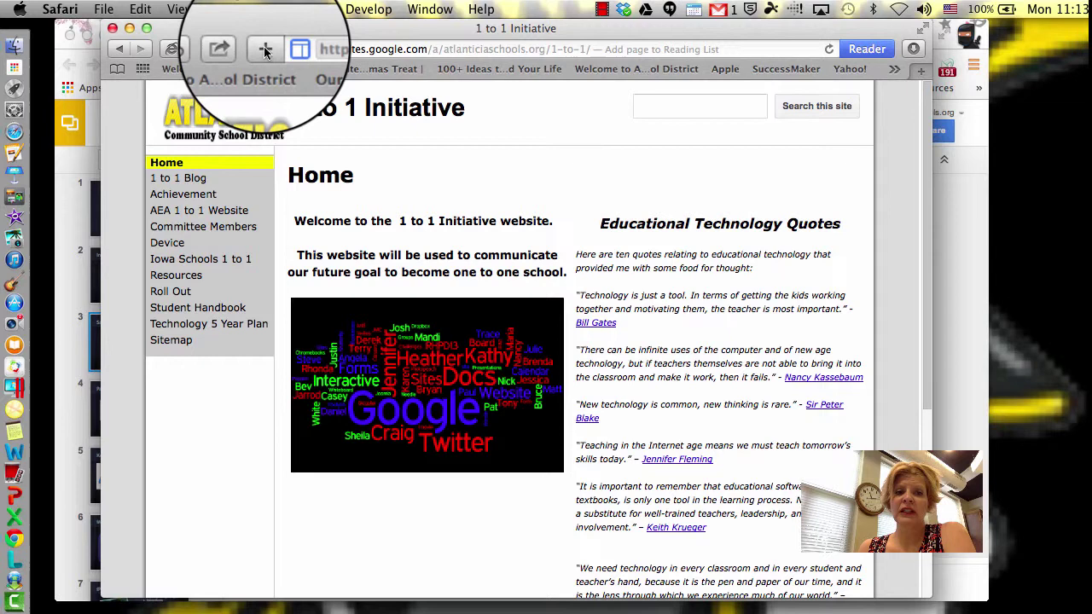
pyautogui.click(264, 50)
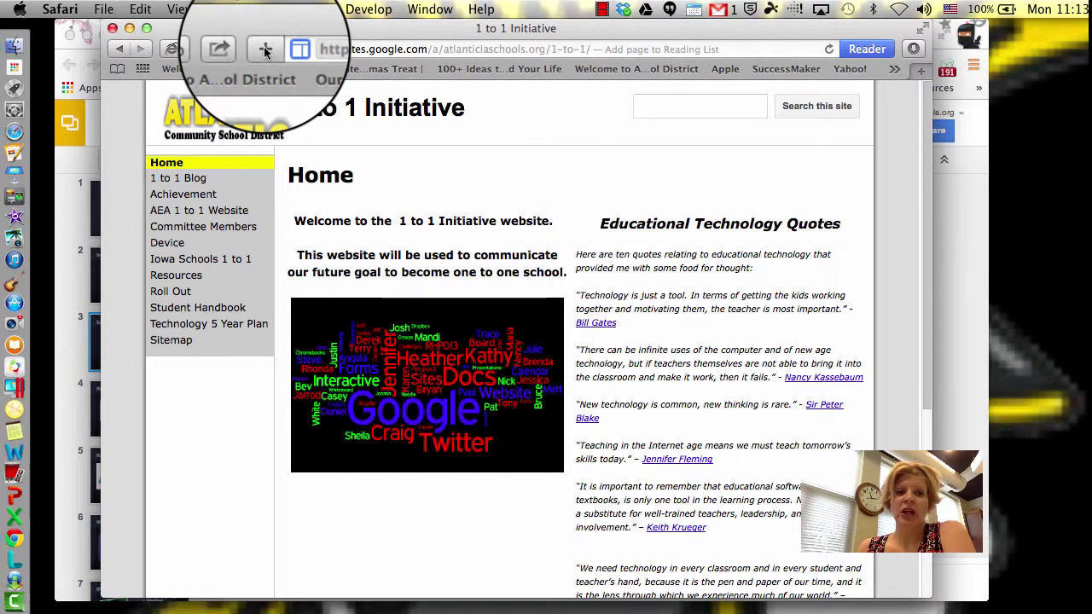
pyautogui.click(115, 72)
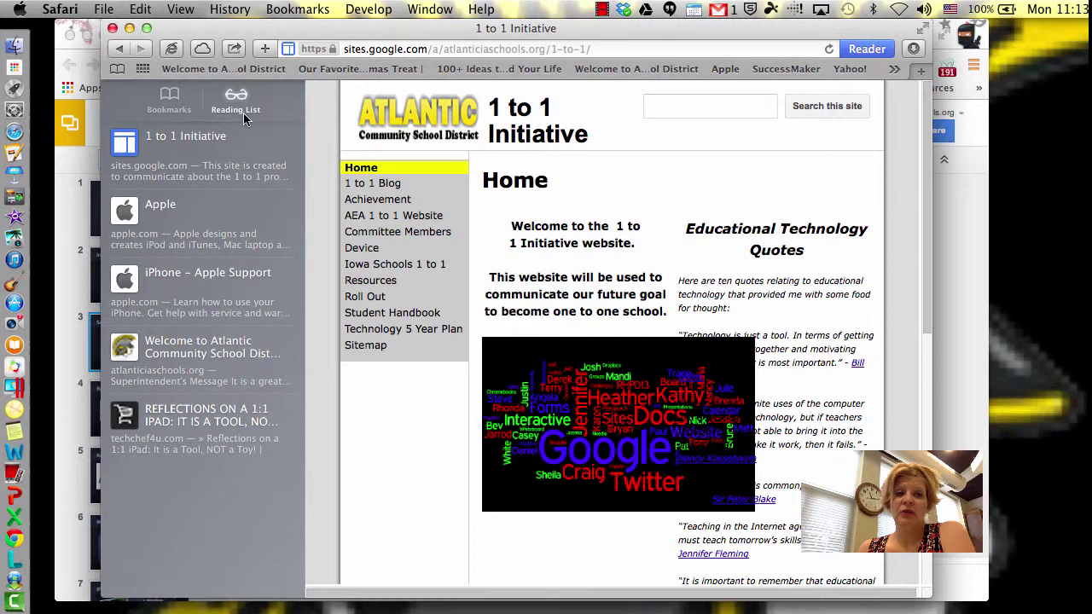
pyautogui.click(265, 50)
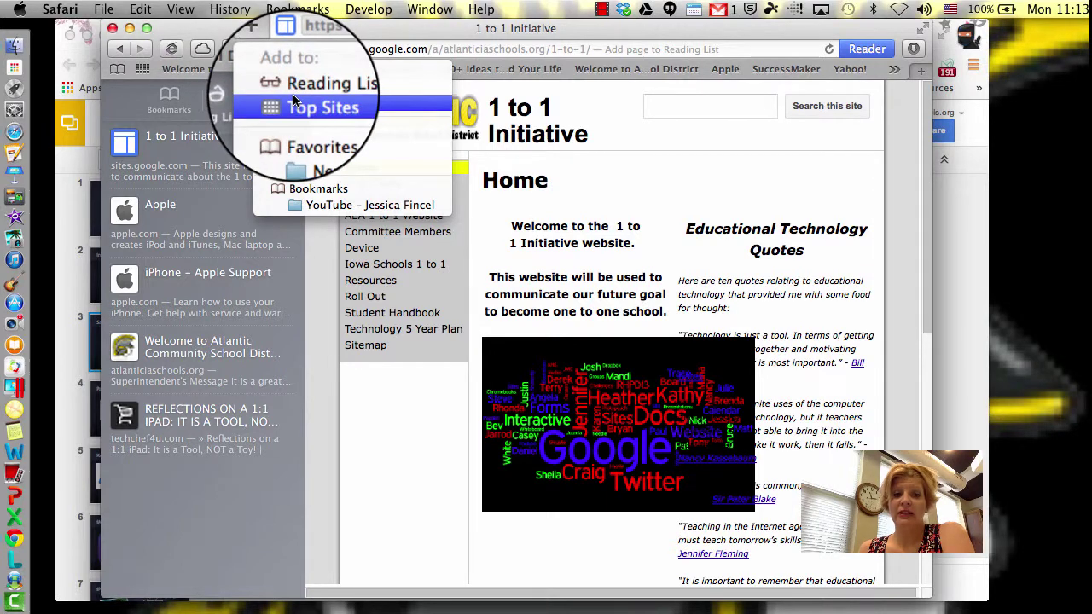
pyautogui.click(265, 49)
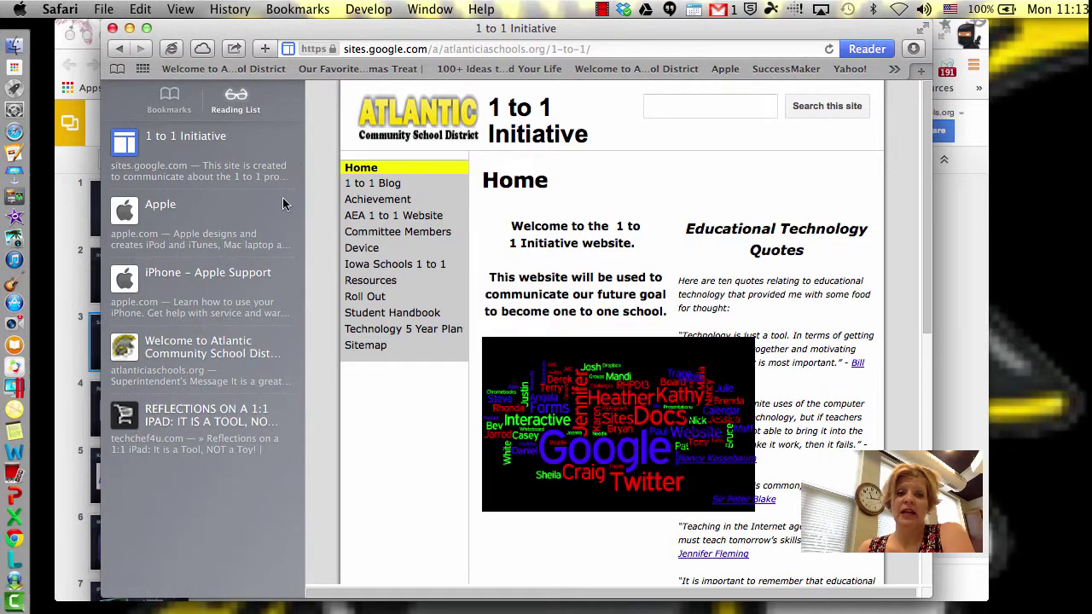
pyautogui.click(117, 70)
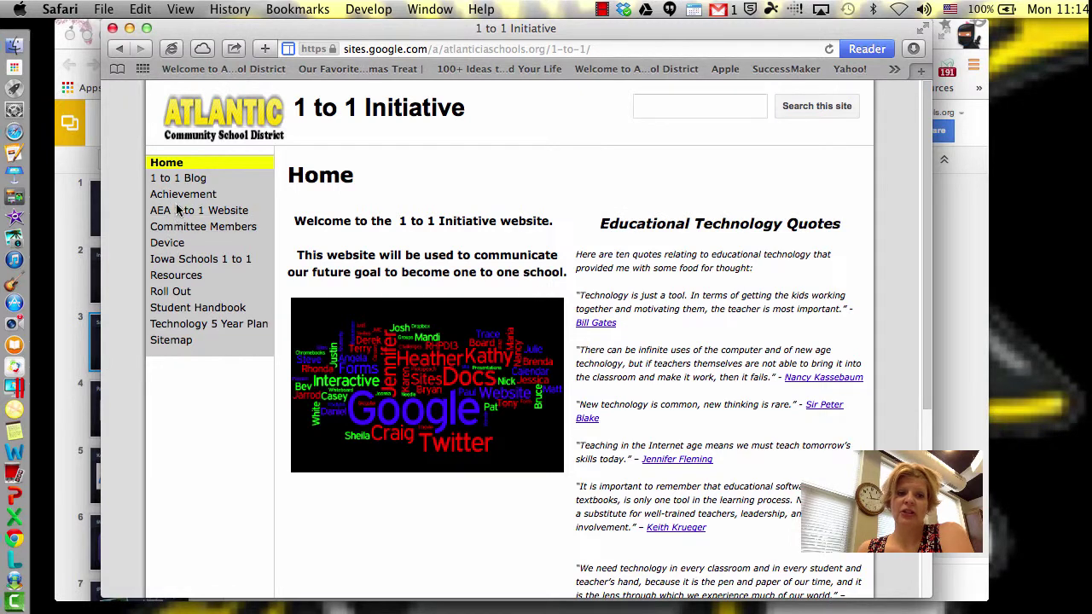
# - Open the Achievement page, add it to the Reading List, and show the sidebar list
pyautogui.click(174, 195)
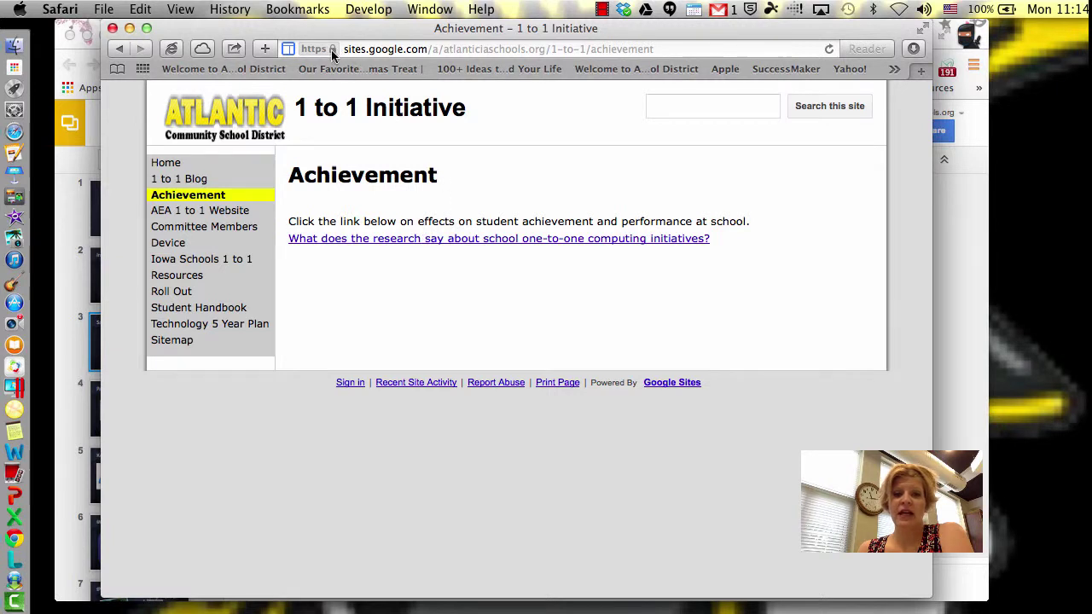
pyautogui.click(265, 48)
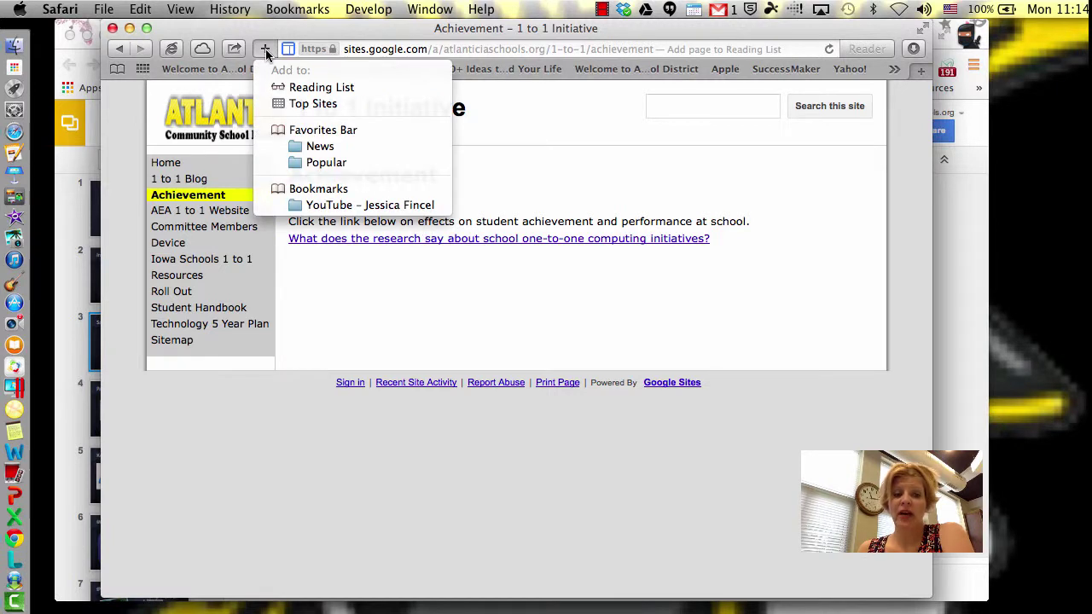
pyautogui.click(292, 89)
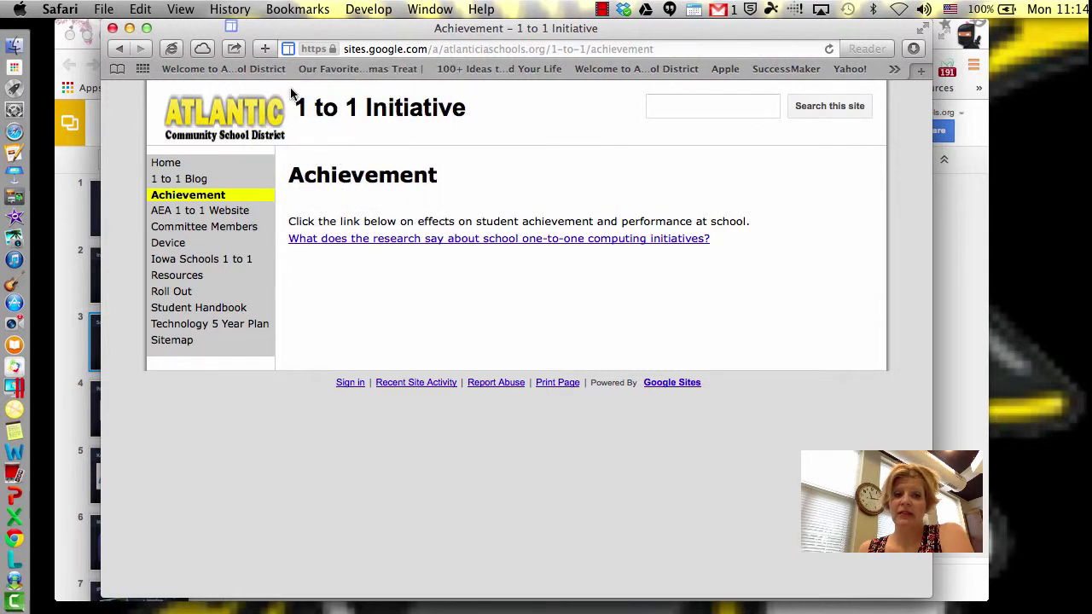
pyautogui.click(117, 68)
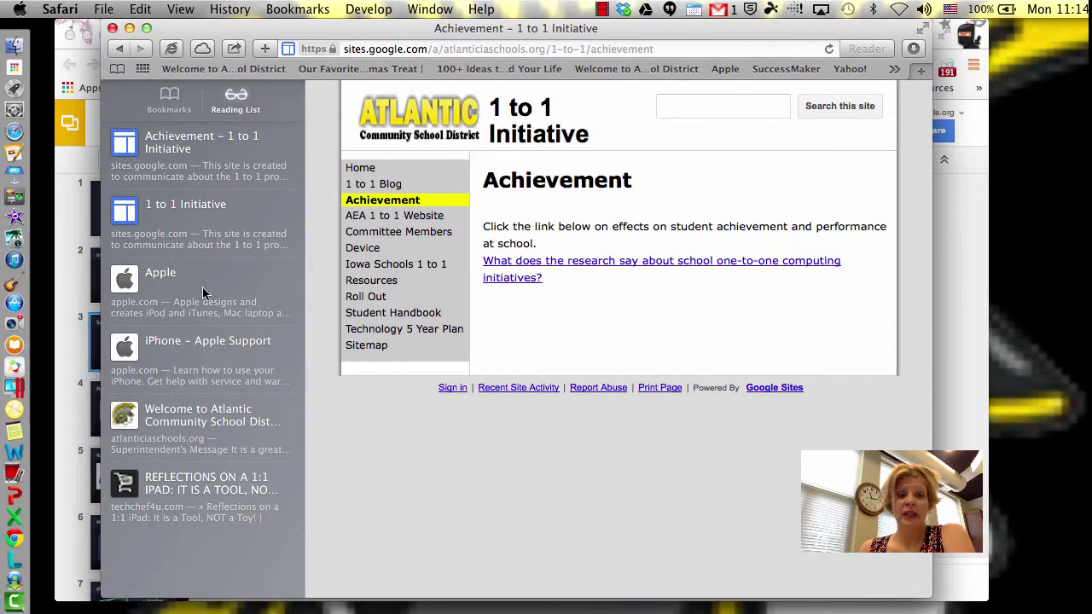
# - Delete the 1 to 1 Initiative entry from the Reading List sidebar with its x button
pyautogui.moveTo(265, 200)
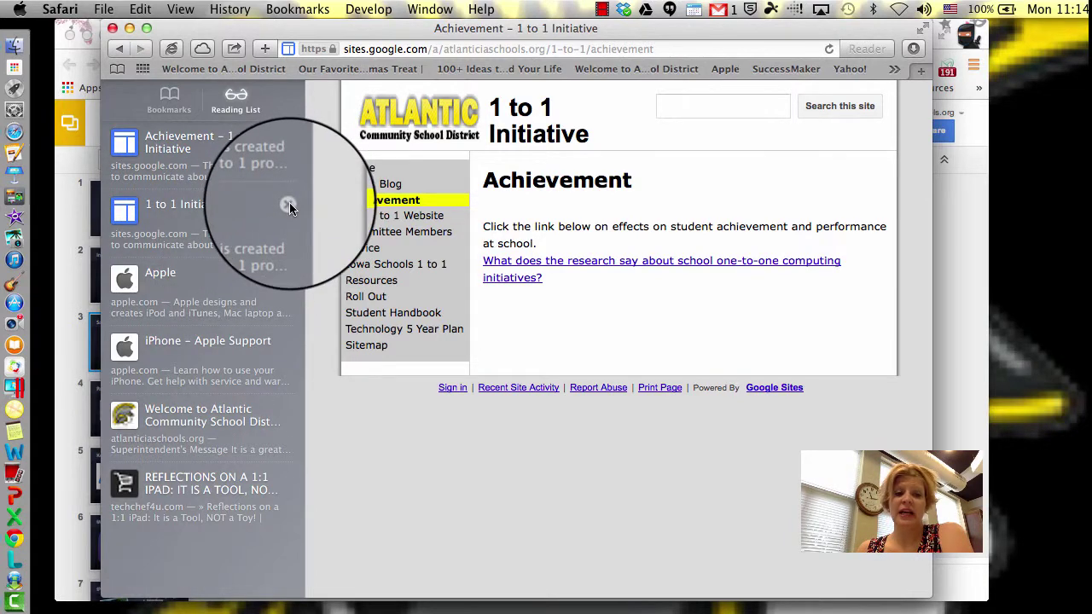
pyautogui.click(288, 205)
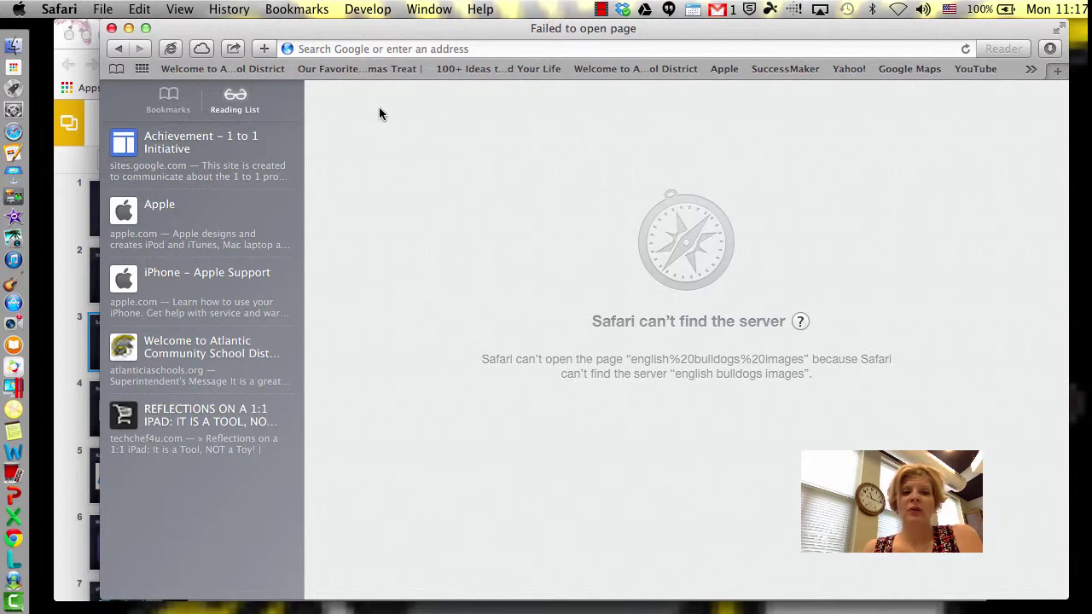
# - Close the sidebar and search 'english bulldogs images' from the address bar
pyautogui.click(117, 74)
pyautogui.click(315, 49)
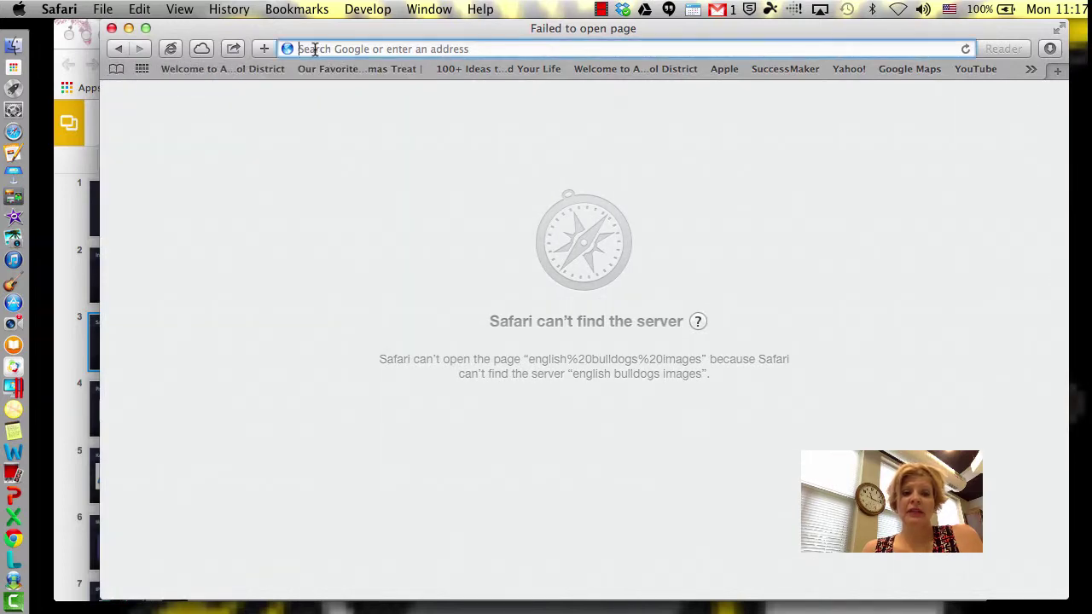
pyautogui.write('english ')
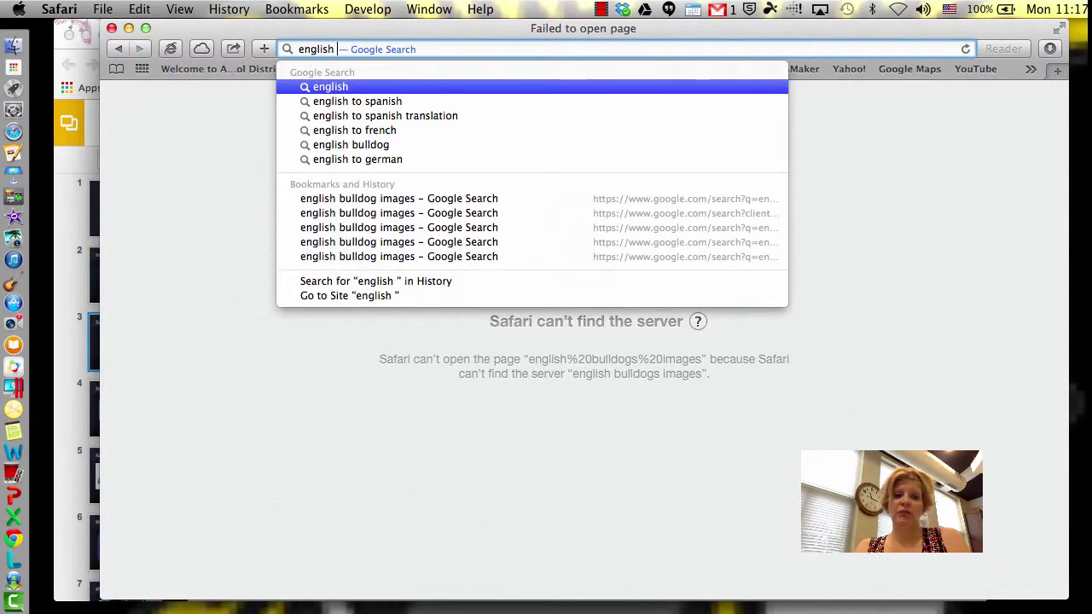
pyautogui.write('bull')
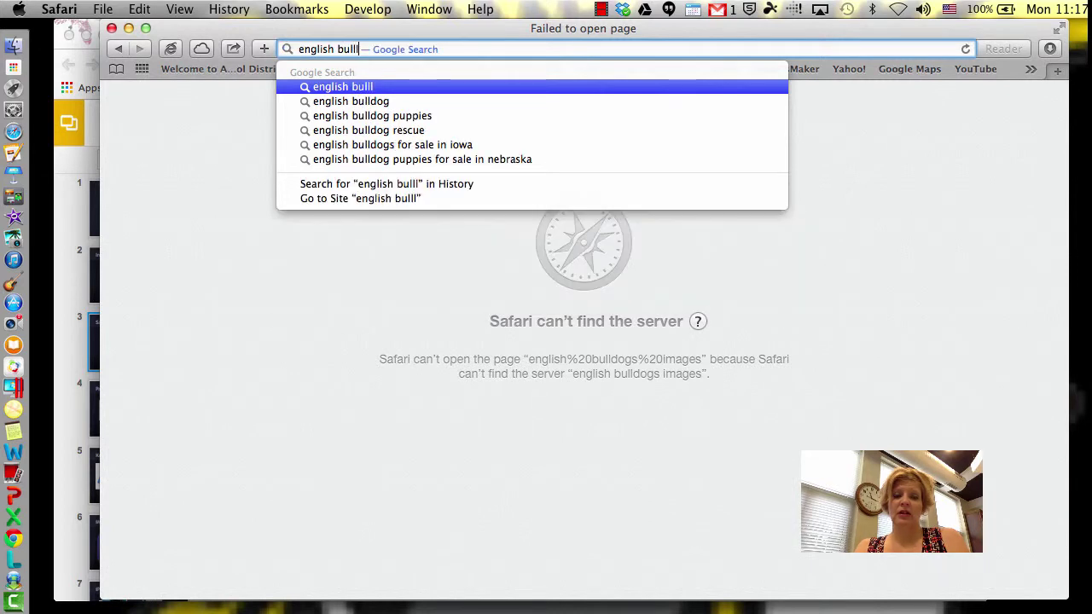
pyautogui.write('dogs im')
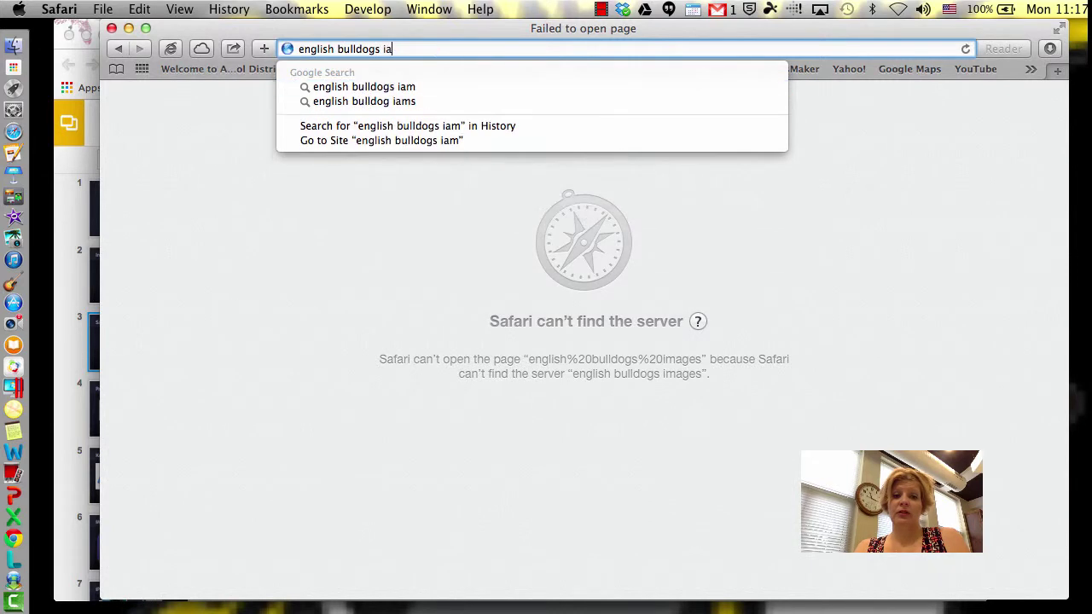
pyautogui.write('ages')
pyautogui.press('Return')
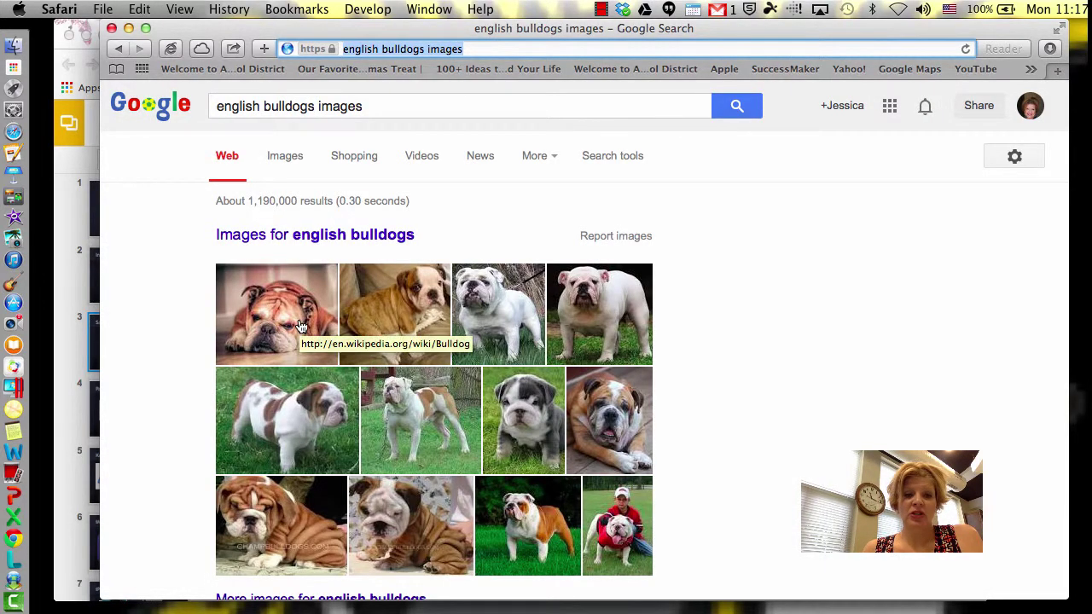
# - Add the first bulldog image in the results to the iPhoto library via its context menu
pyautogui.rightClick(281, 314)
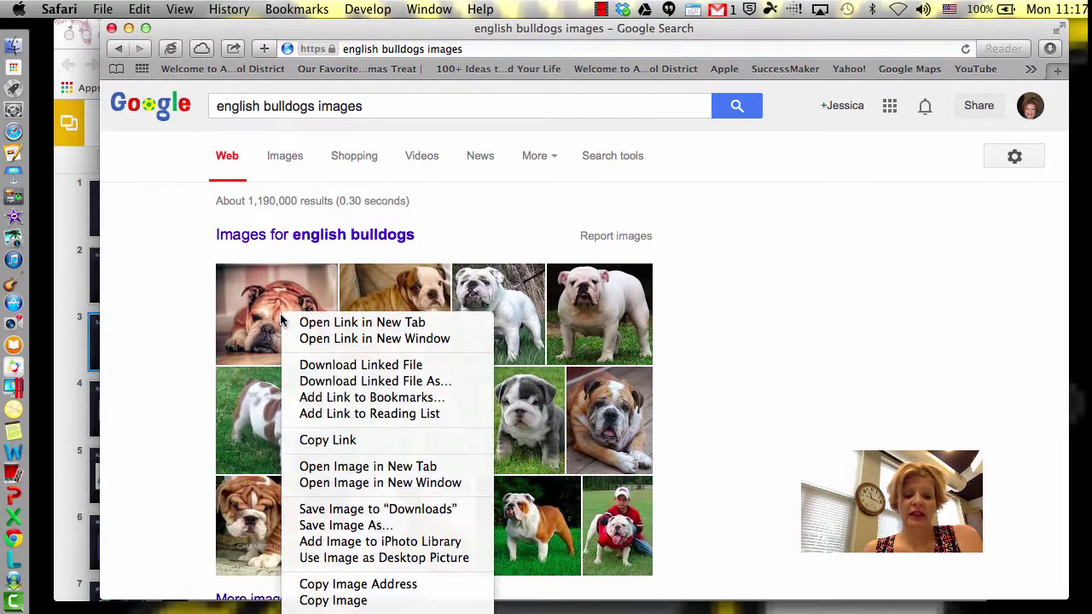
pyautogui.click(372, 547)
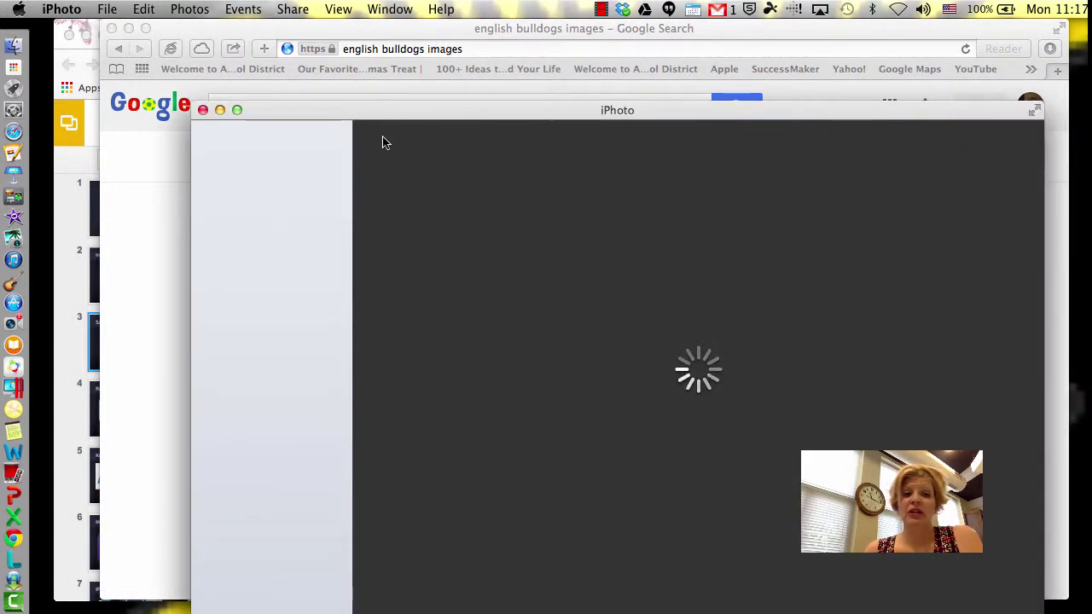
# - Find the new bulldog photo at the bottom of iPhoto's Photos library, then close iPhoto
pyautogui.moveTo(408, 110); pyautogui.dragTo(339, 34)
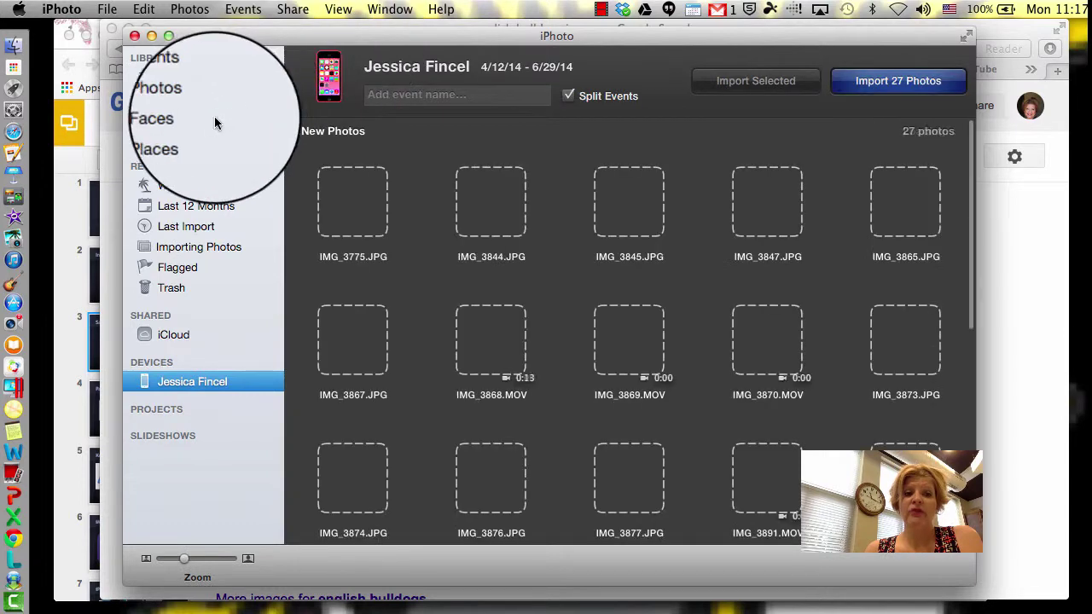
pyautogui.click(186, 98)
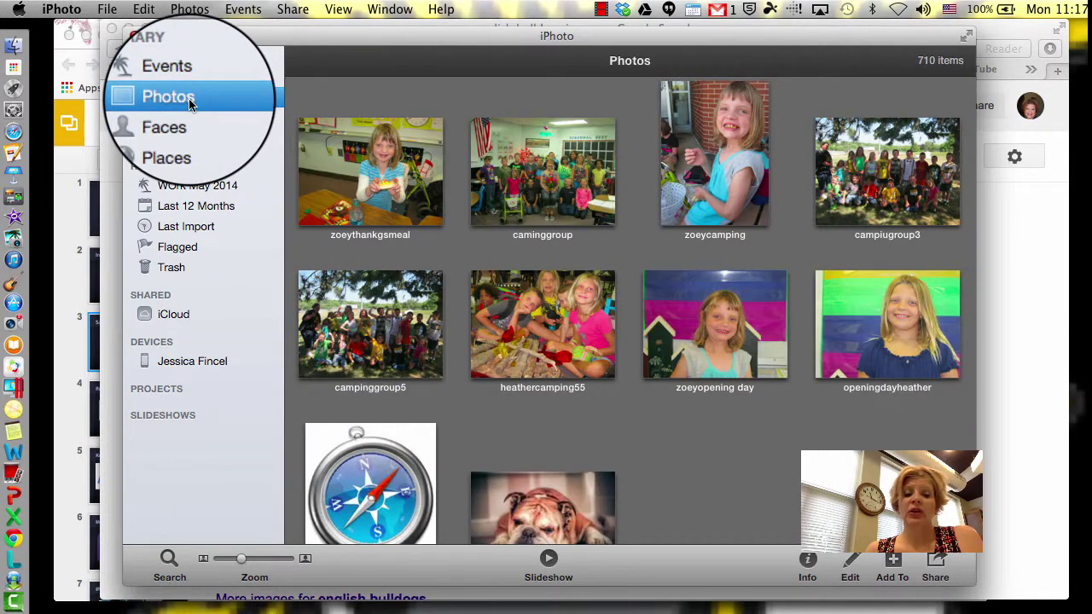
pyautogui.scroll(-3, 650, 482)
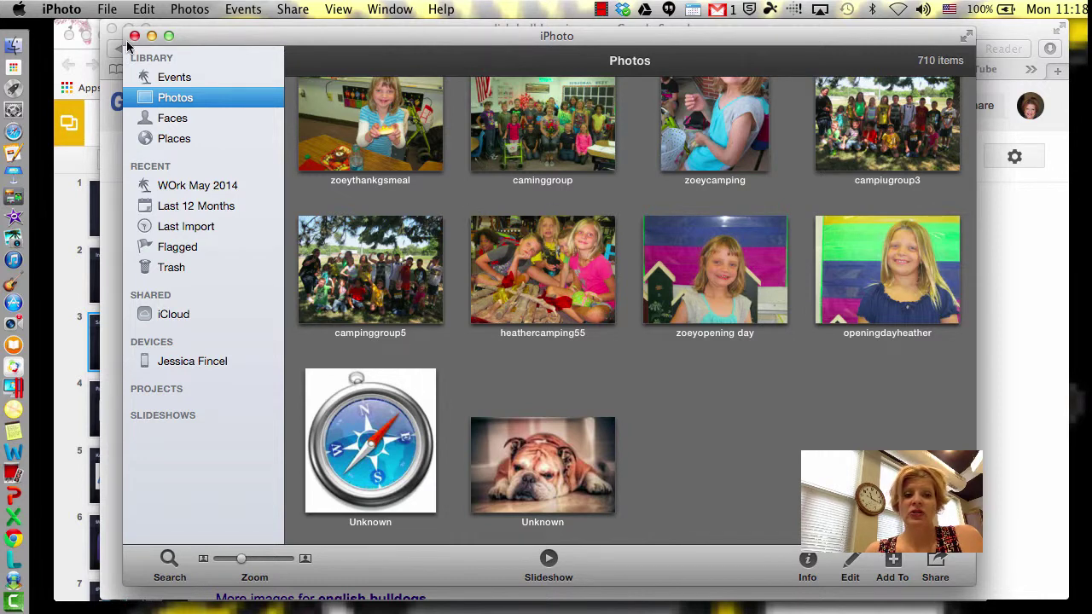
pyautogui.click(168, 35)
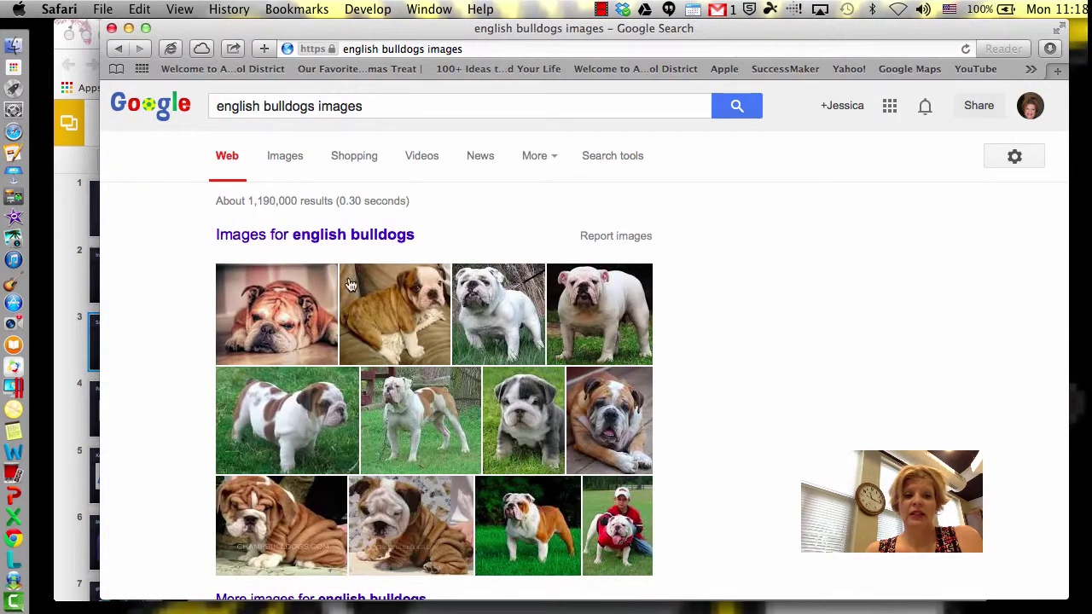
# - Open the context menu for the second bulldog image in the results
pyautogui.rightClick(394, 335)
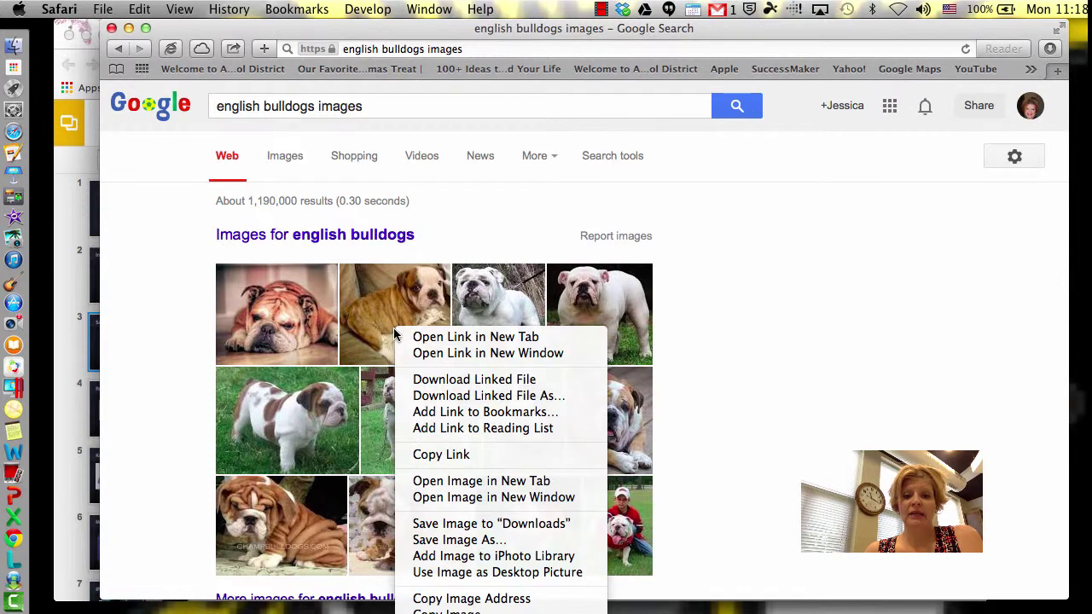